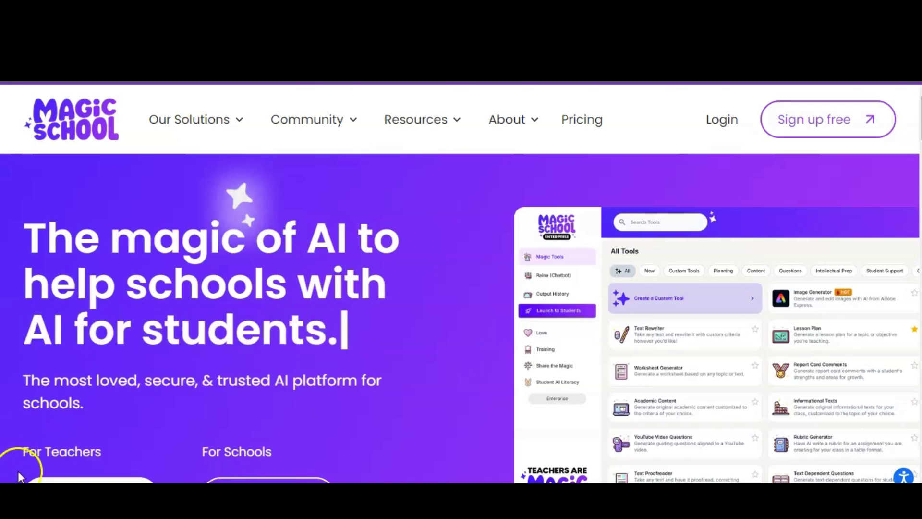
Go to the MagicSchool login from the home page to sign in to the teacher account.
click(68, 448)
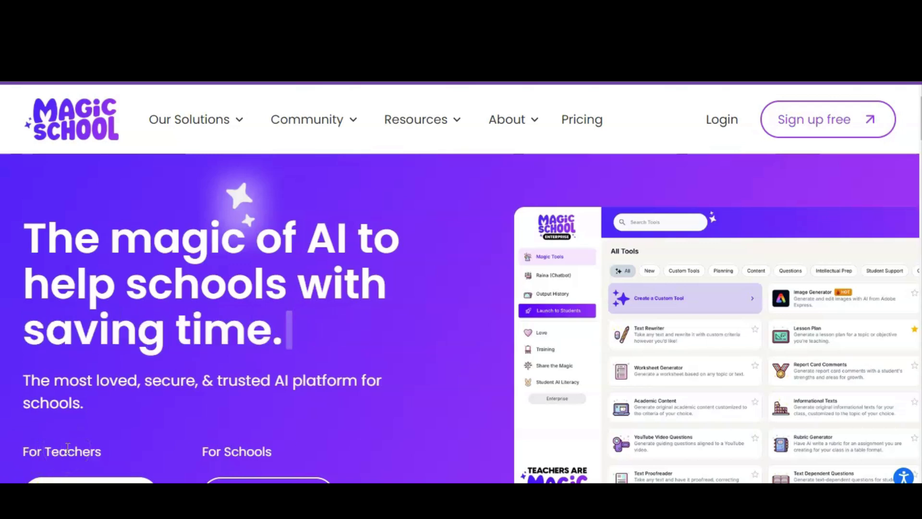
click(119, 97)
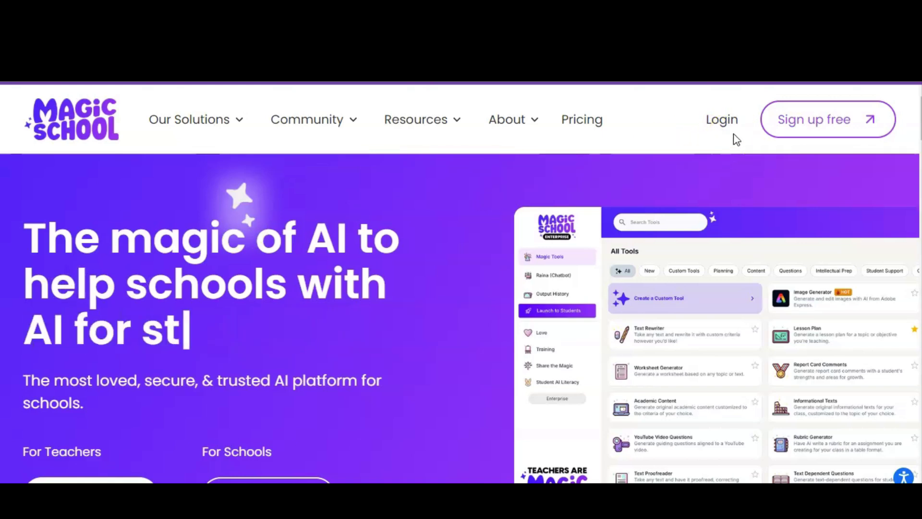
click(723, 121)
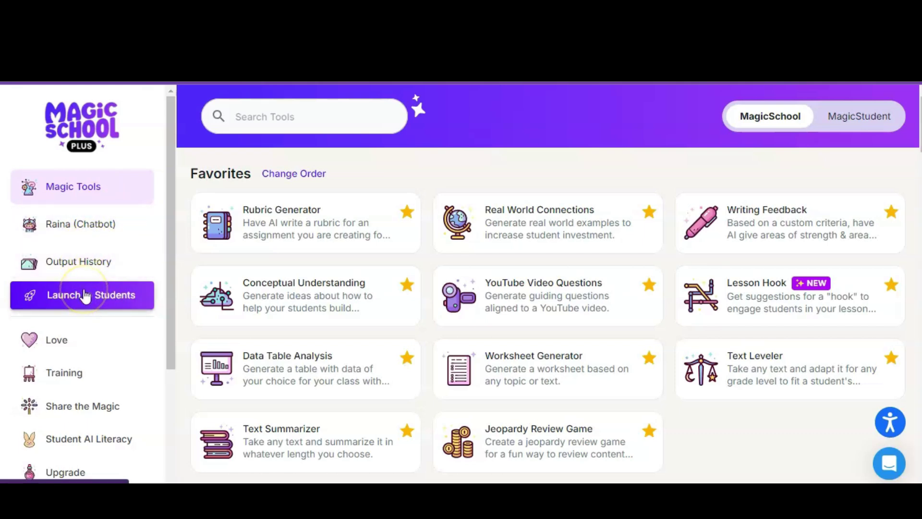
Look through the secondary navigation entries: Love, Training, Share the Magic, Student AI Literacy and Upgrade.
scroll(86, 296, down, 2)
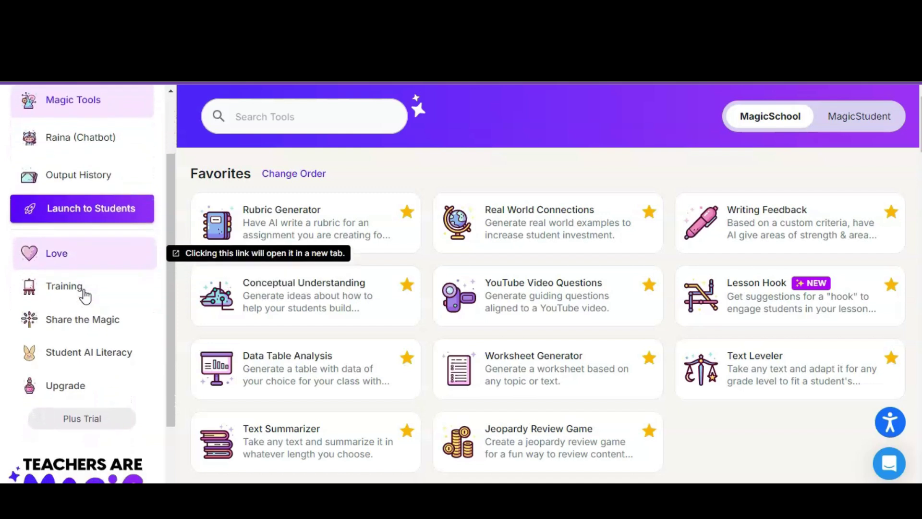
scroll(84, 288, down, 1)
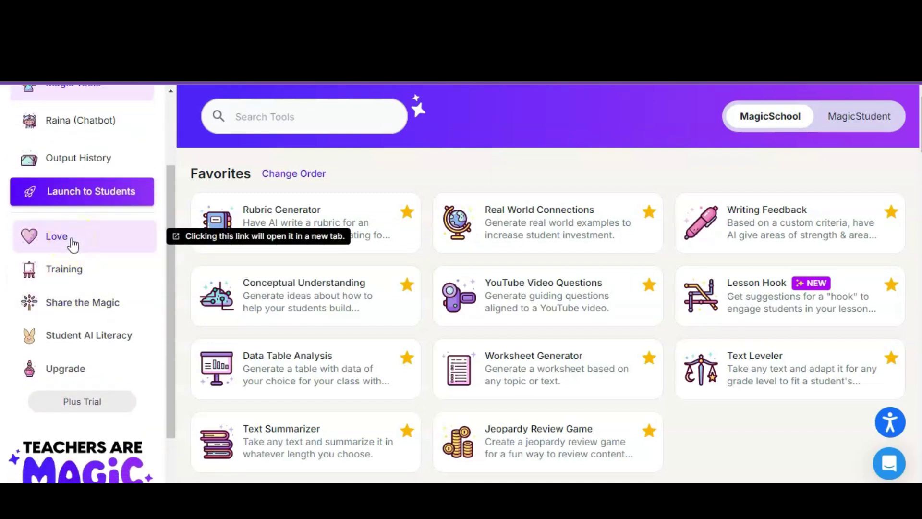
click(70, 284)
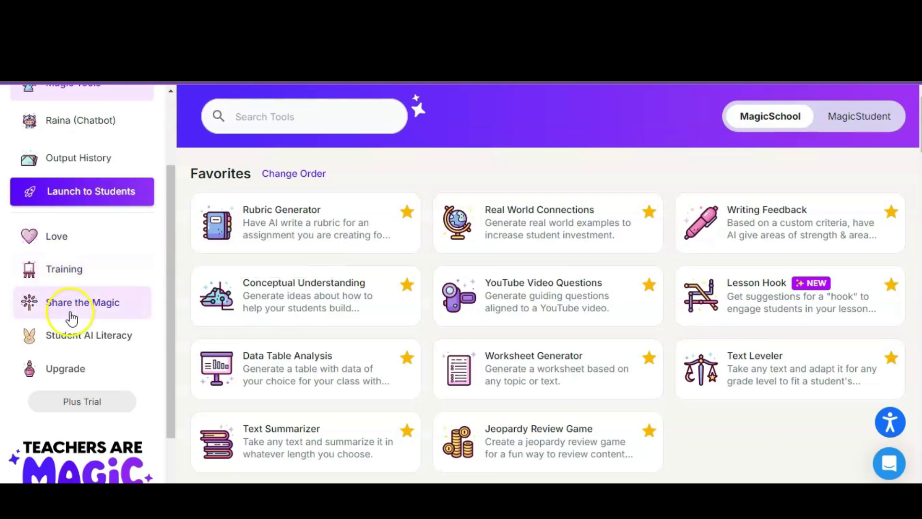
click(70, 353)
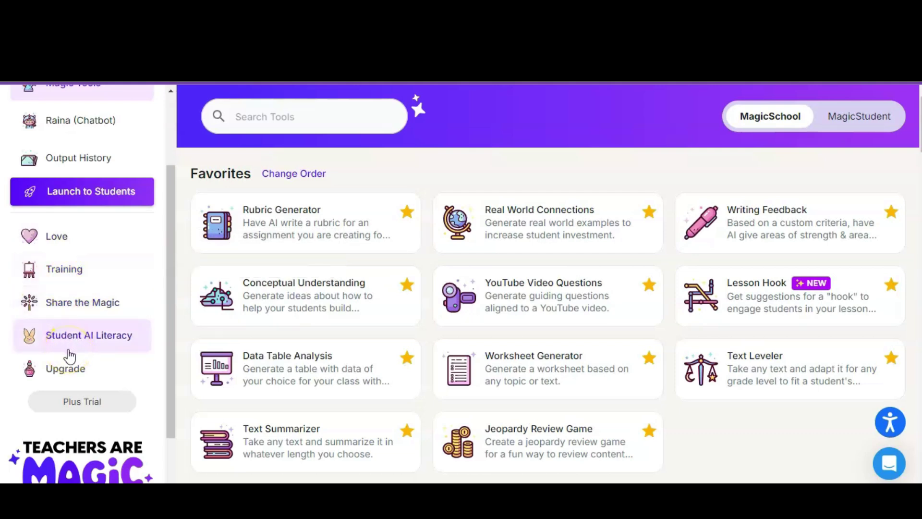
click(68, 373)
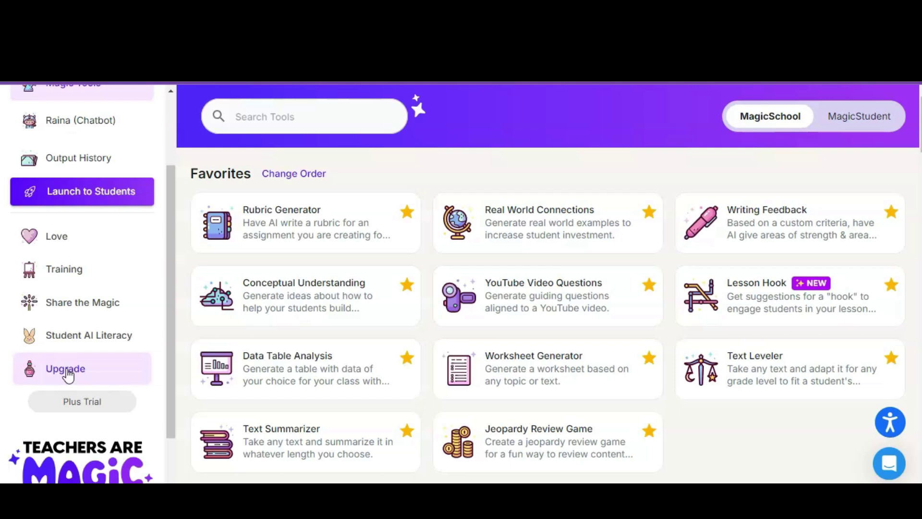
click(66, 370)
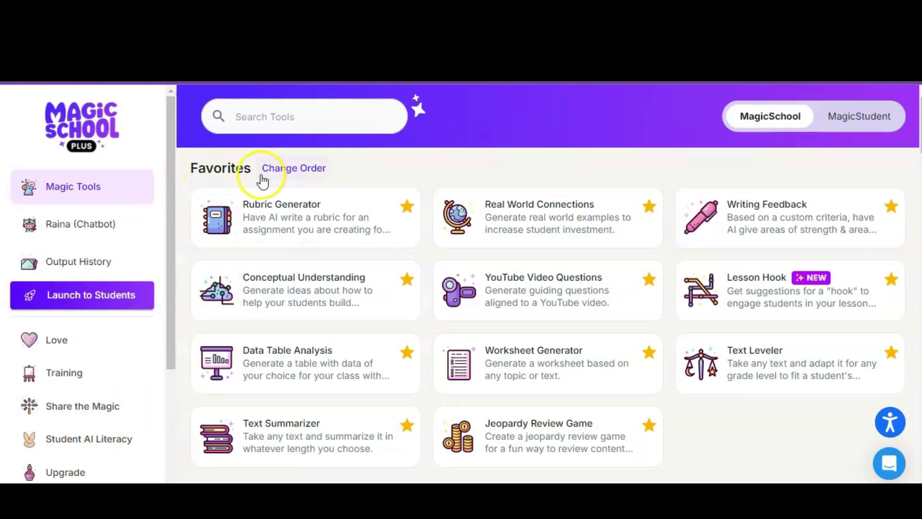
Review the favorite tools and the tools recommended for the account.
click(407, 374)
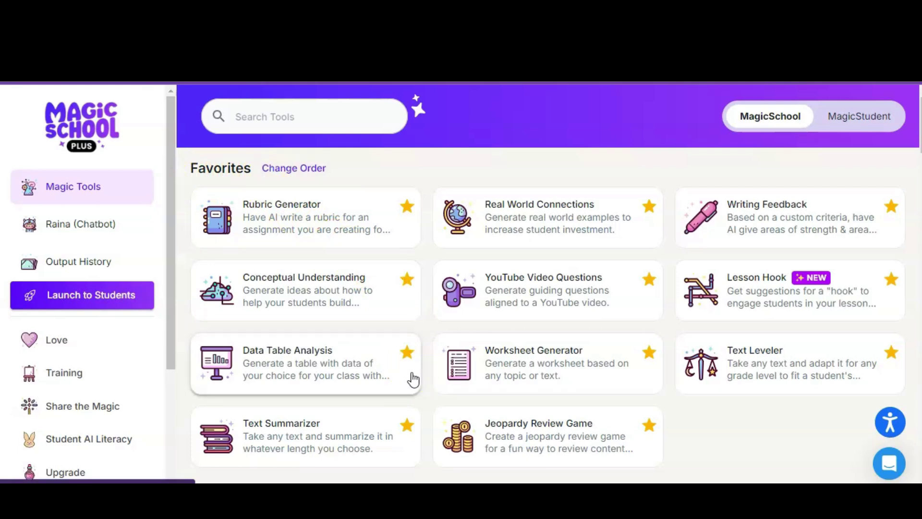
scroll(413, 380, down, 1)
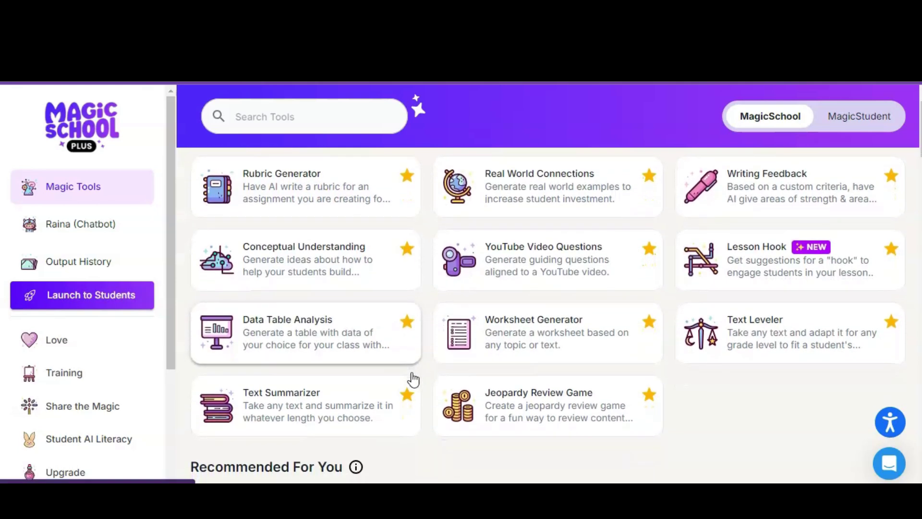
scroll(413, 379, up, 1)
scroll(414, 379, down, 2)
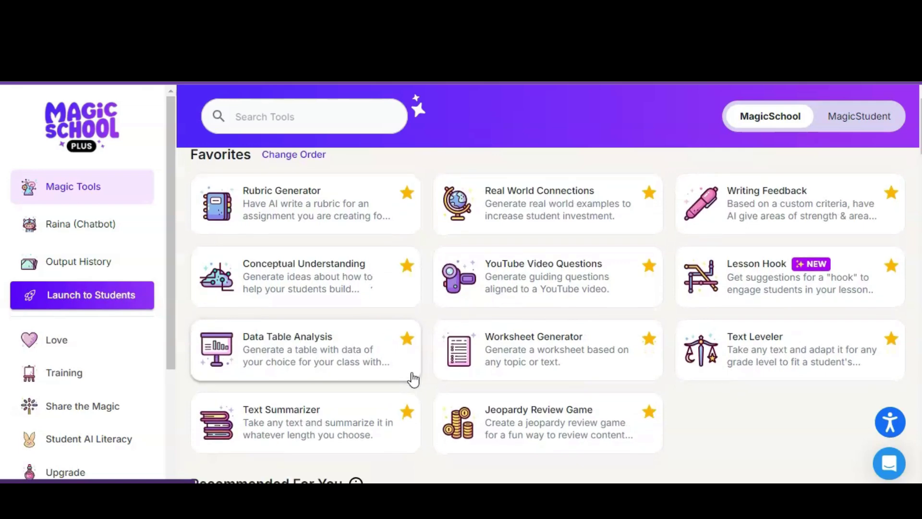
scroll(413, 379, down, 3)
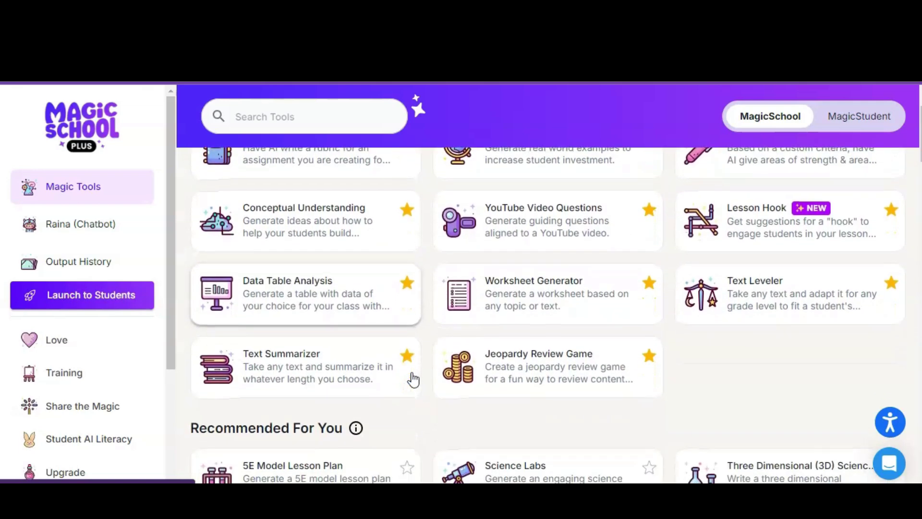
scroll(413, 379, down, 3)
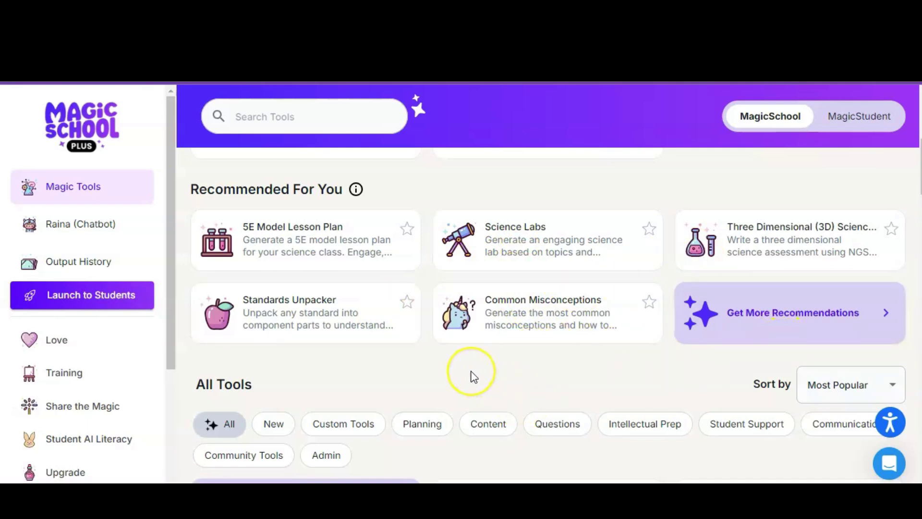
Browse the All Tools catalogue to examine which generators are offered for planning, content, questions and communication.
scroll(473, 377, down, 5)
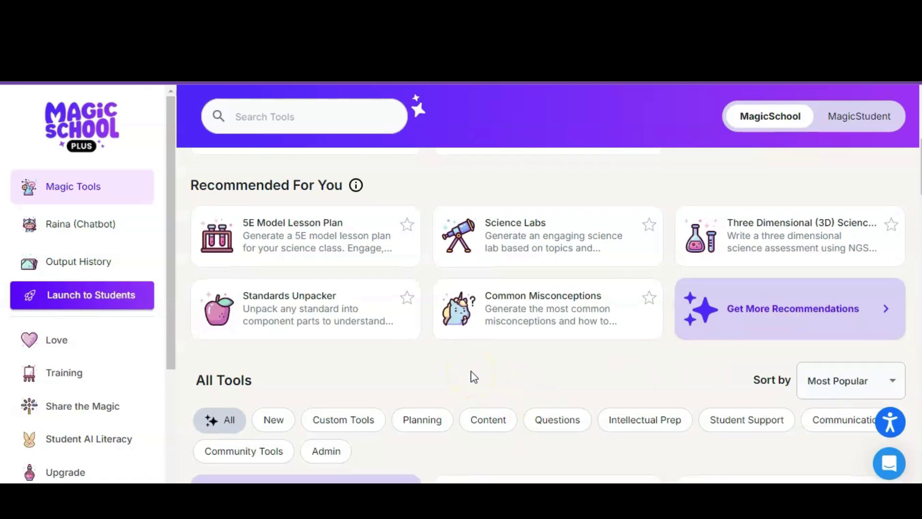
scroll(474, 377, down, 2)
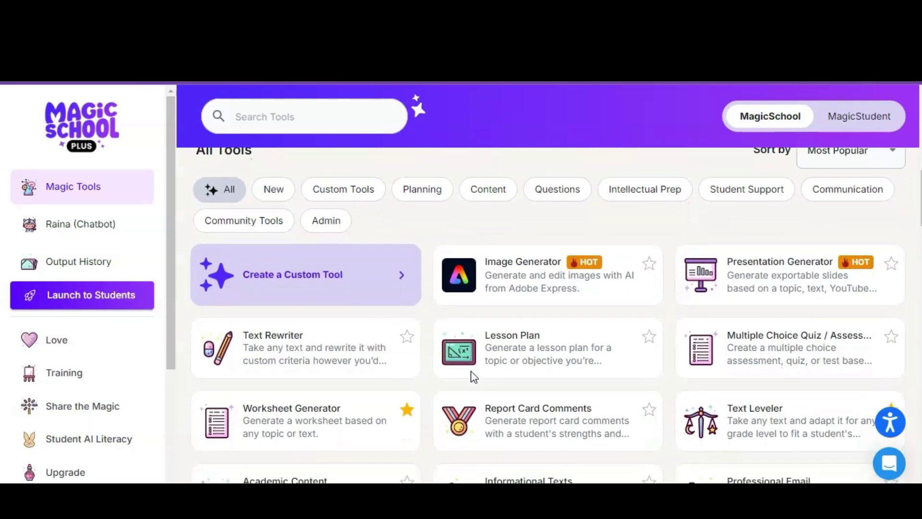
scroll(473, 377, down, 2)
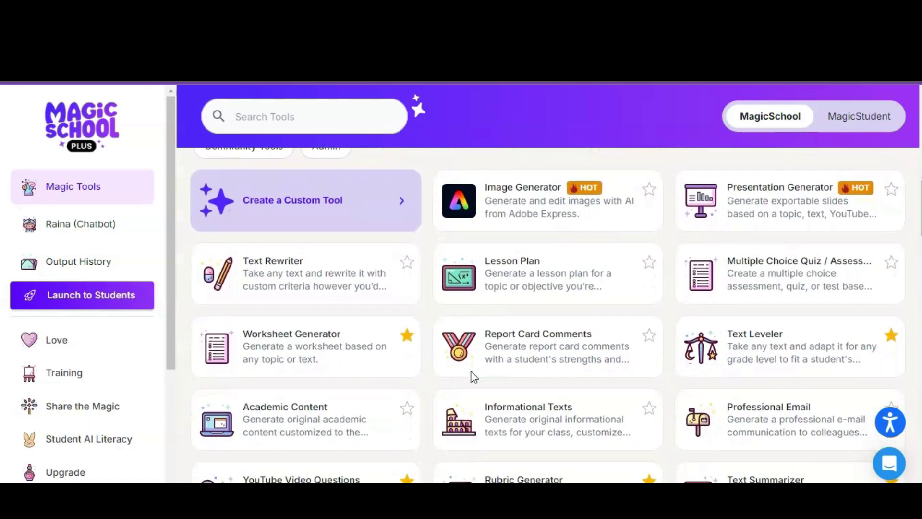
scroll(473, 377, down, 2)
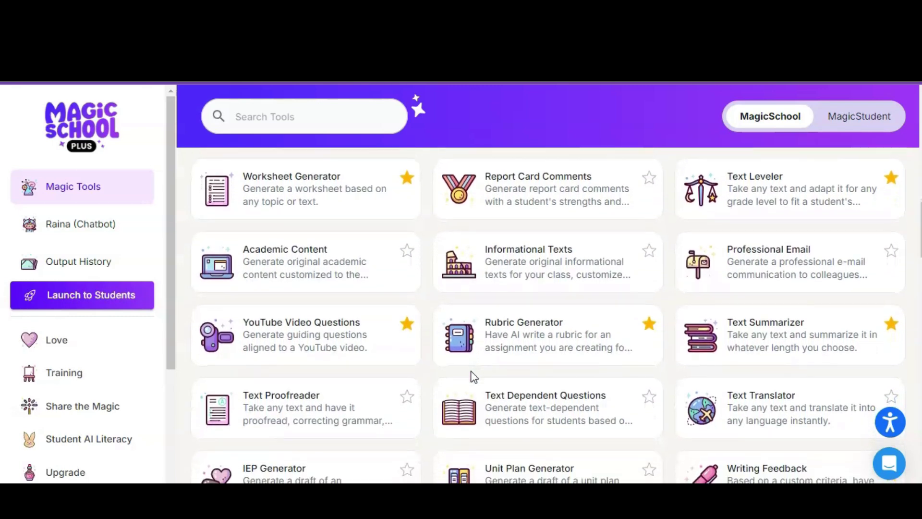
scroll(473, 377, down, 2)
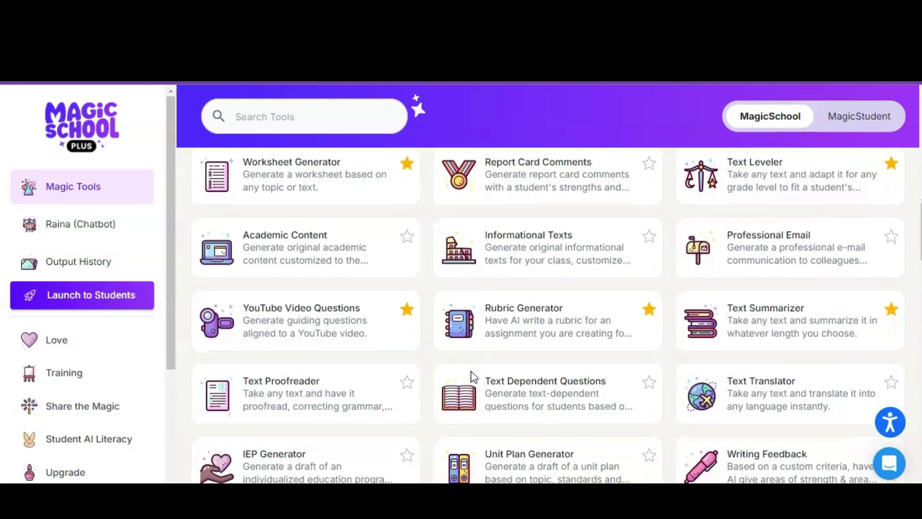
scroll(473, 377, down, 2)
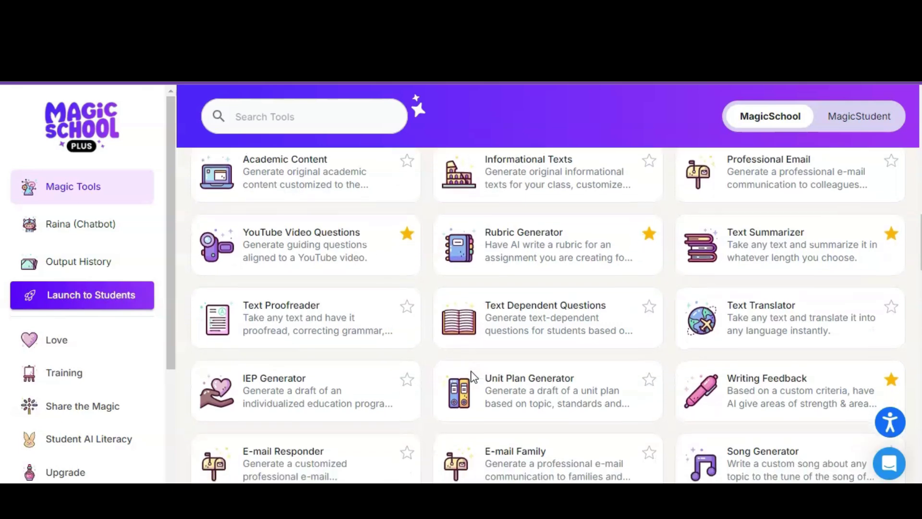
scroll(473, 377, down, 1)
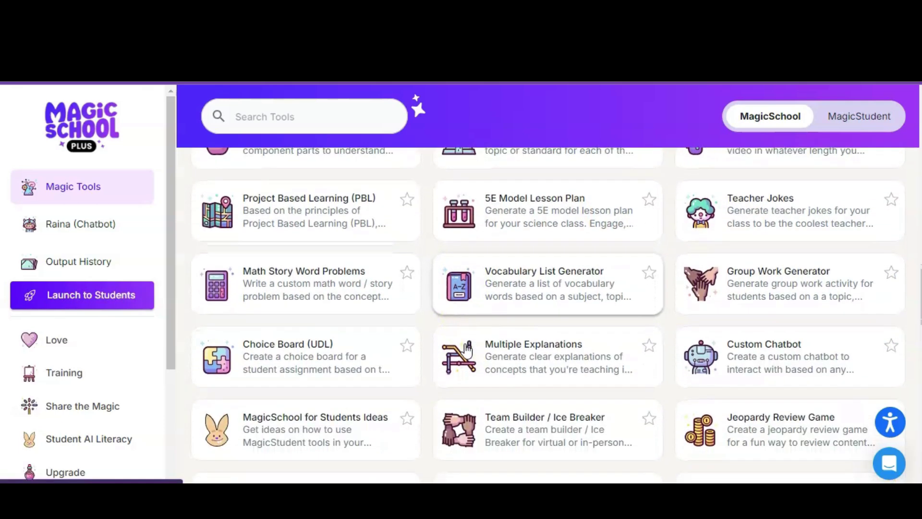
scroll(466, 350, down, 1)
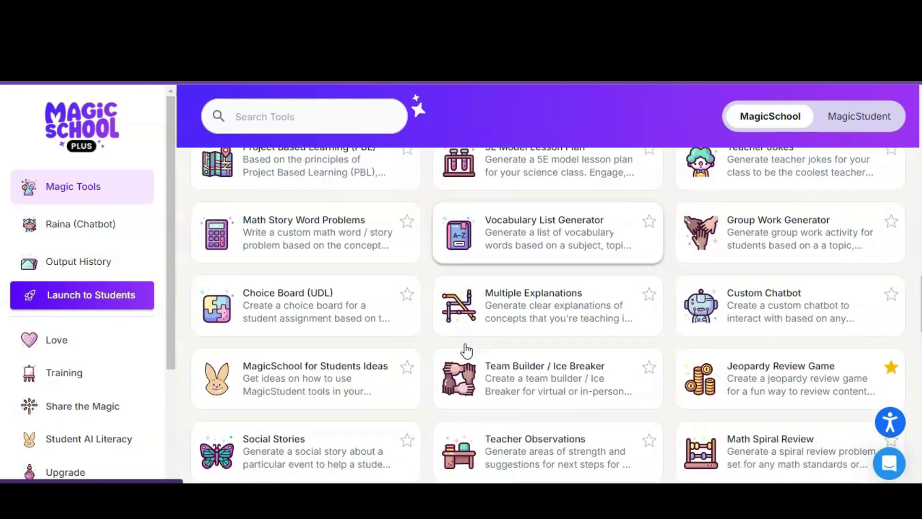
scroll(502, 295, down, 2)
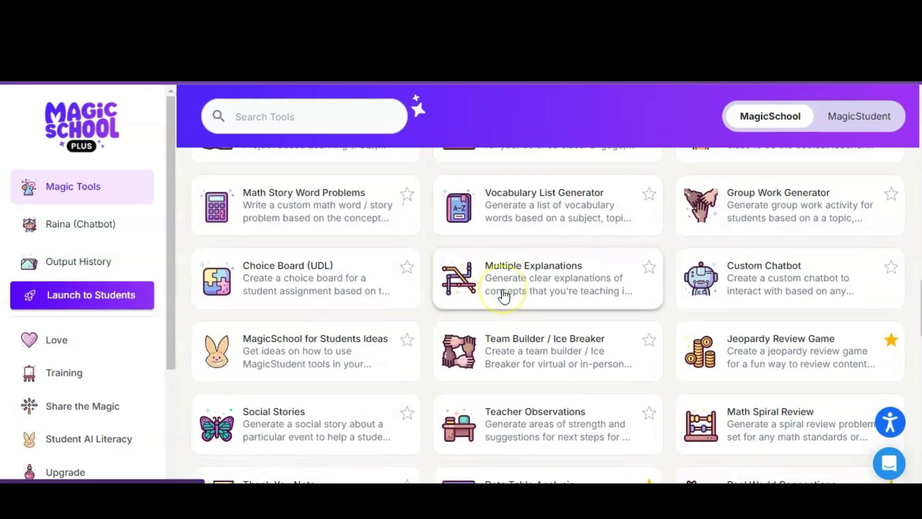
scroll(503, 295, down, 4)
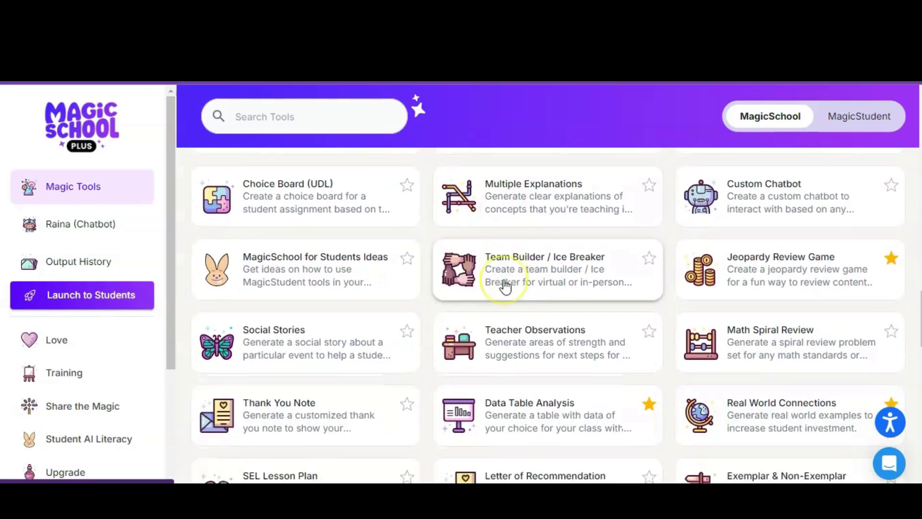
scroll(505, 287, down, 4)
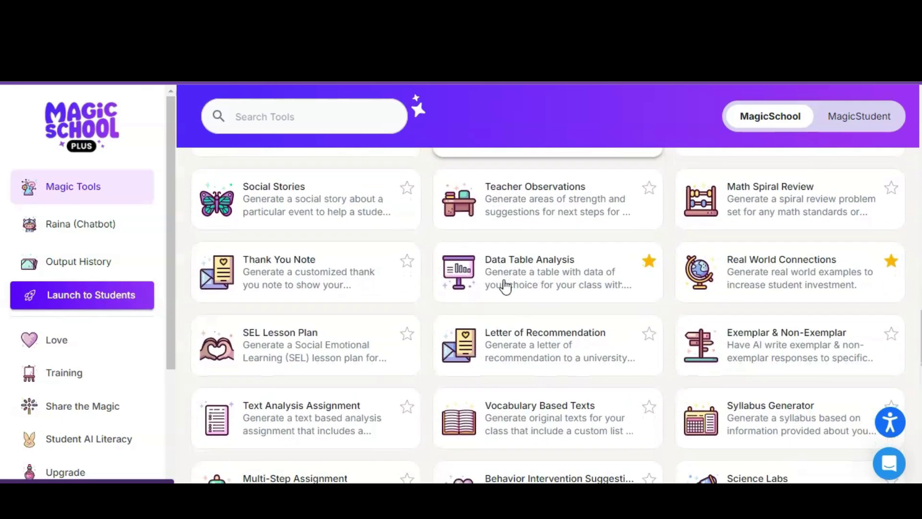
scroll(505, 287, down, 3)
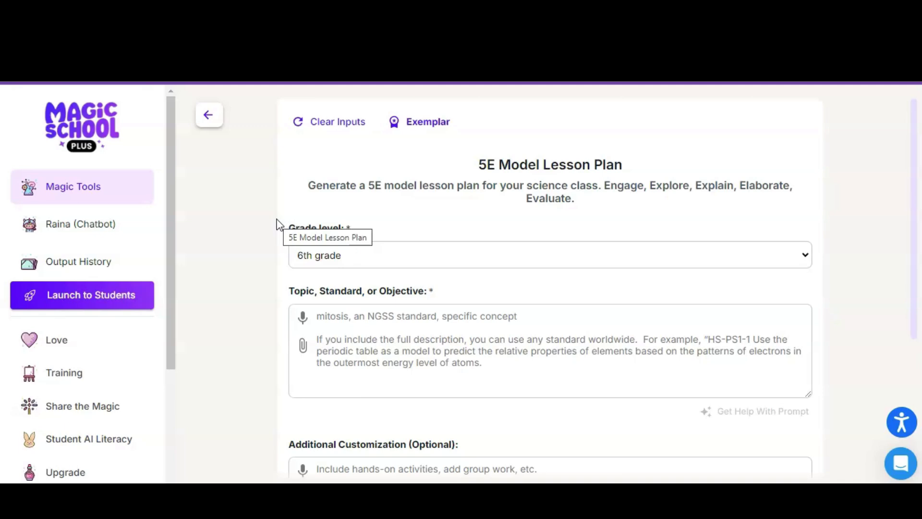
Set the grade level of the 5E Model Lesson Plan to 6th grade.
scroll(72, 433, down, 2)
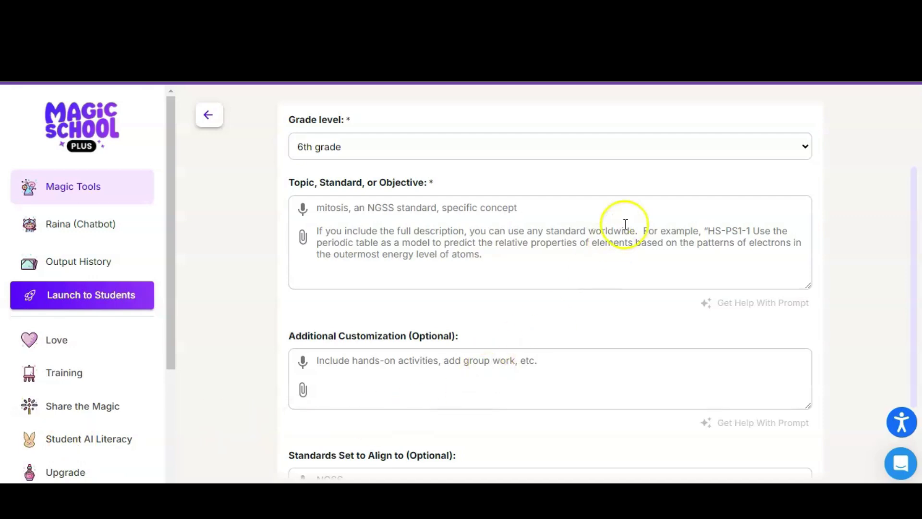
click(806, 147)
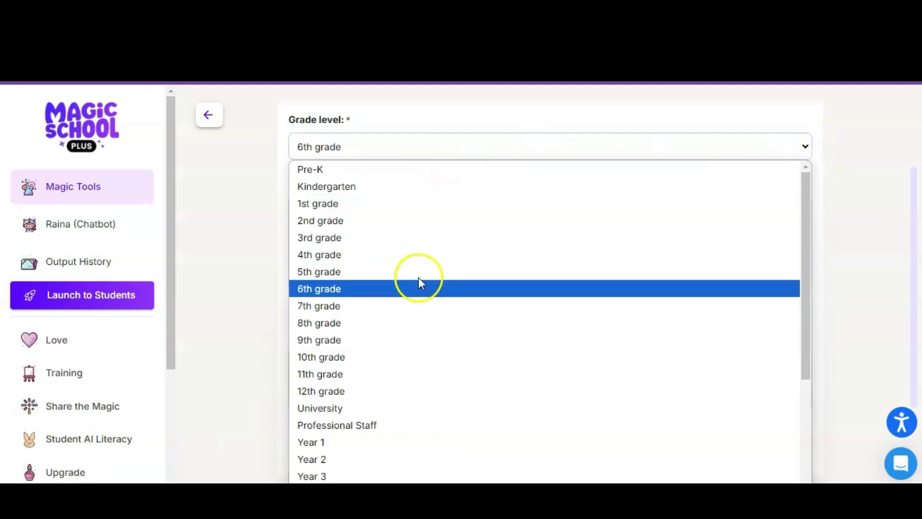
click(413, 290)
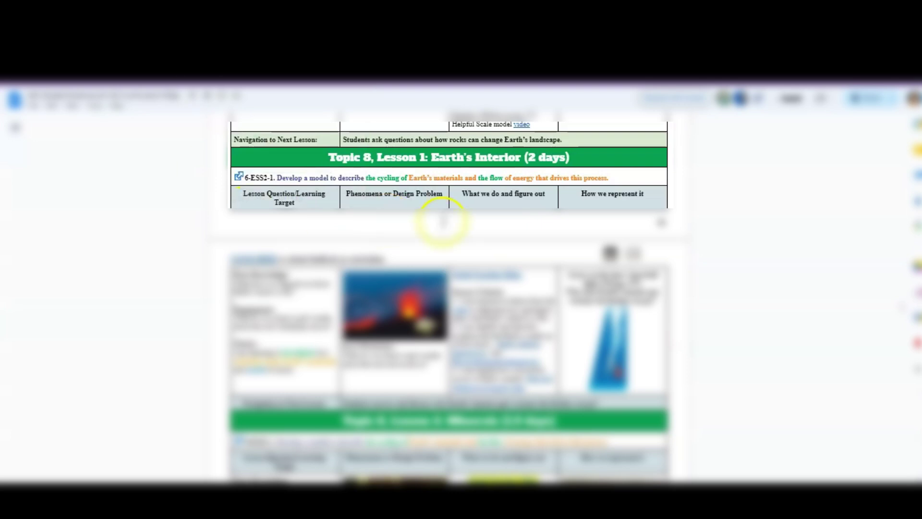
Copy the full text of standard 6-ESS2-1 from the Google Docs curriculum document into the lesson plan's Topic, Standard, or Objective field.
drag(630, 177, 243, 177)
key(ctrl+c)
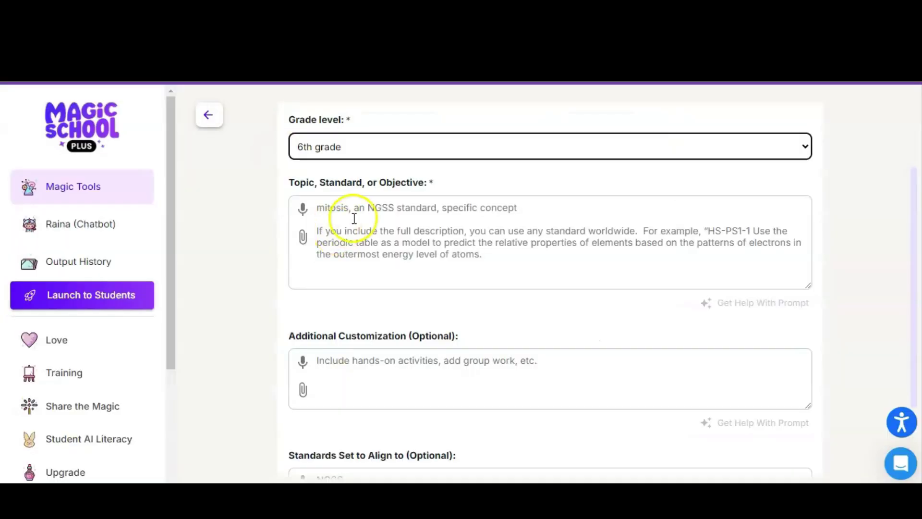
click(330, 210)
key(ctrl+v)
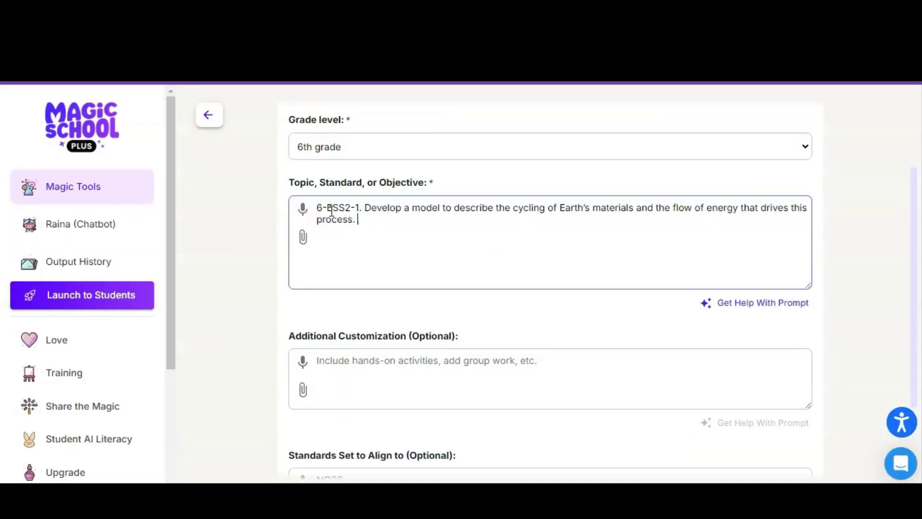
click(356, 221)
Enter "Include hands - on labs with clay ." as the lesson plan's additional customization.
click(346, 370)
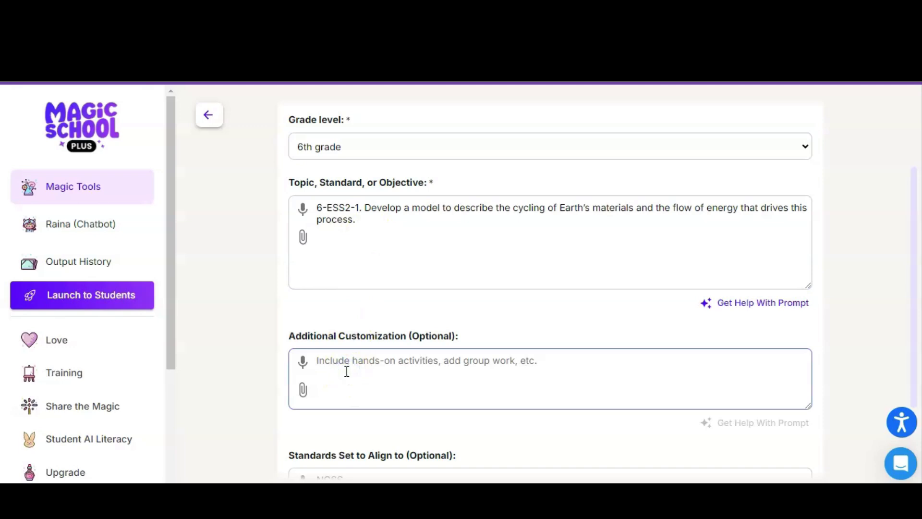
click(364, 393)
text(Includ)
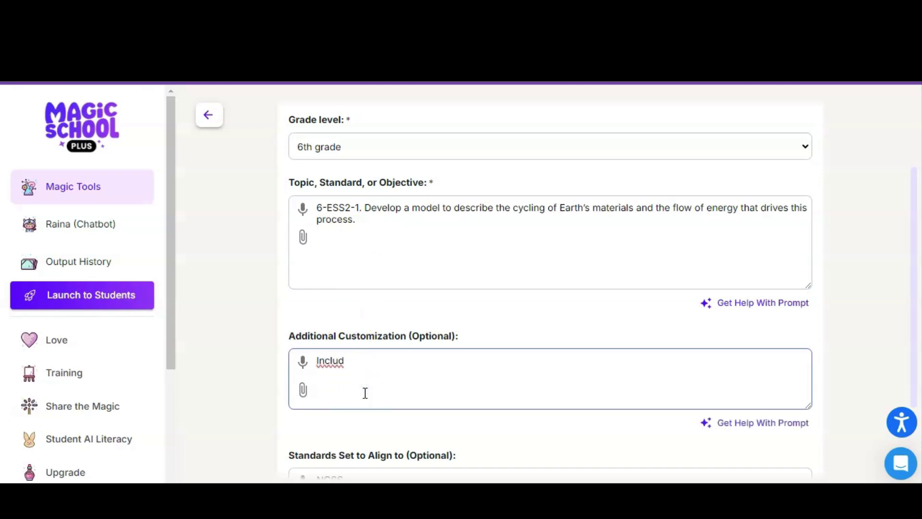
text(e hands - on labs)
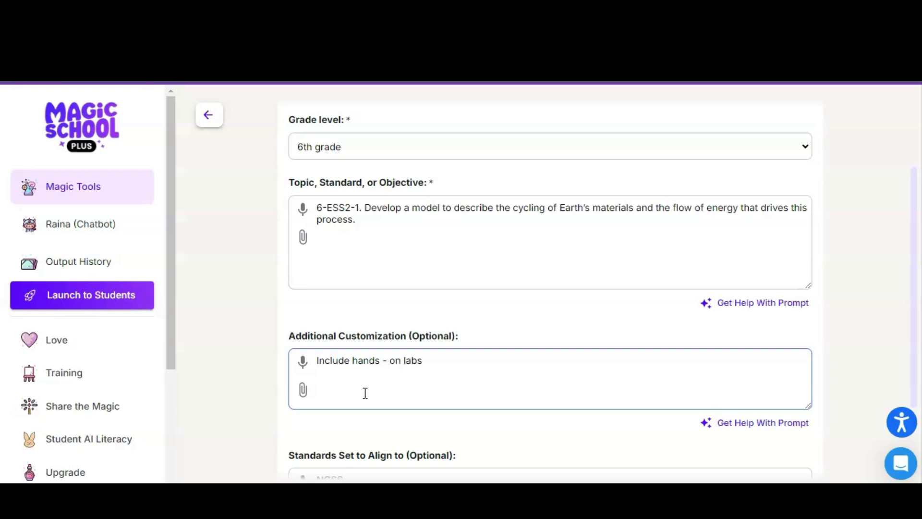
text(.)
key(BackSpace)
text(with clay .)
scroll(479, 362, down, 3)
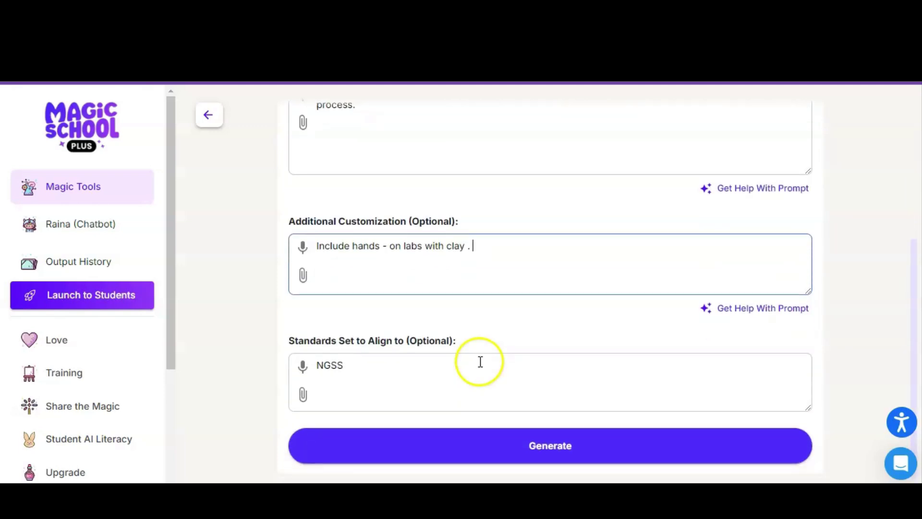
Generate the 5E Model Lesson Plan from the completed form and review its objectives and materials.
click(569, 435)
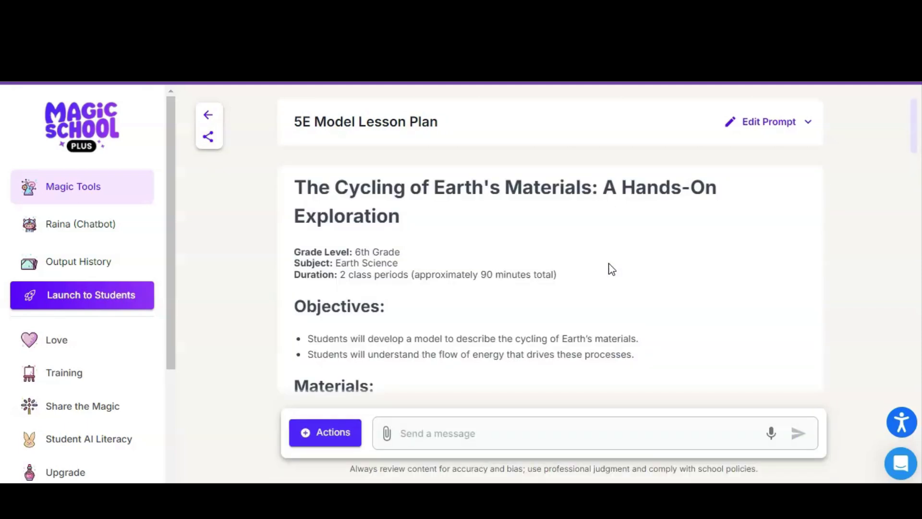
scroll(521, 308, down, 3)
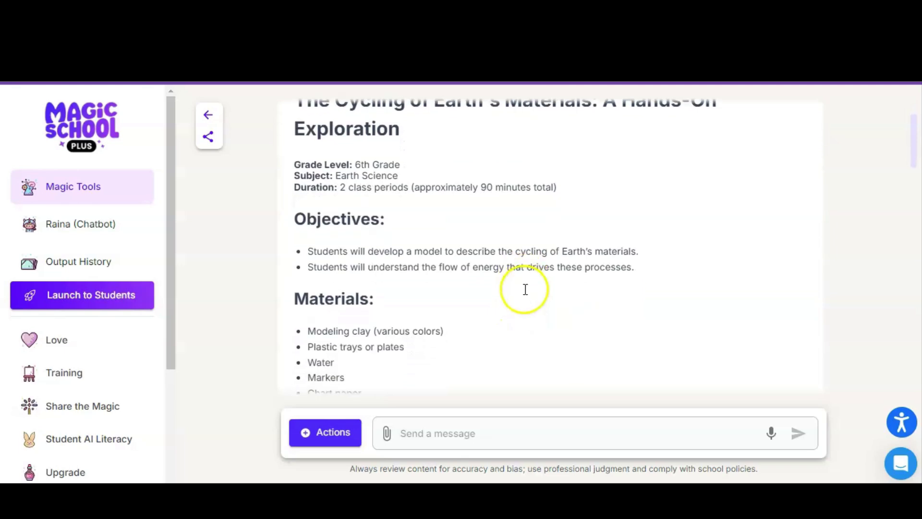
scroll(525, 289, down, 2)
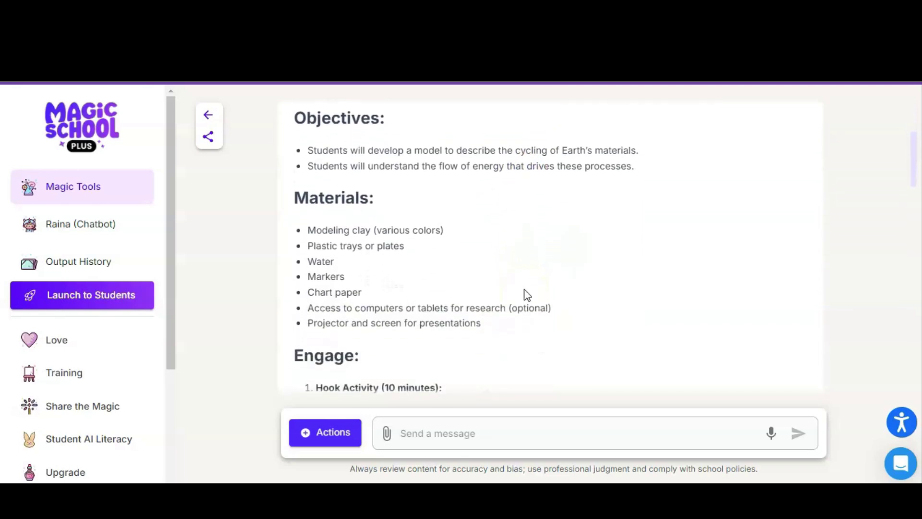
scroll(527, 295, down, 1)
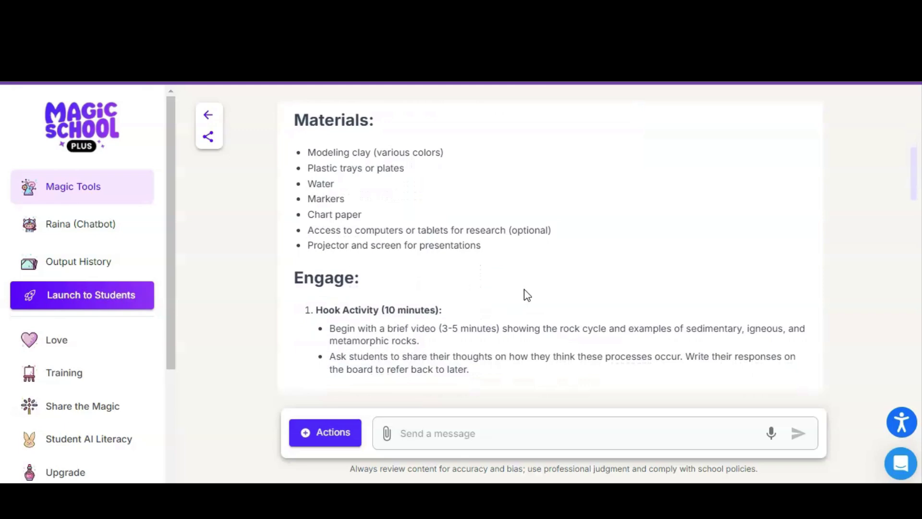
Read the generated lesson plan from the Engage section through differentiation, extensions and aligned standards.
scroll(527, 295, down, 4)
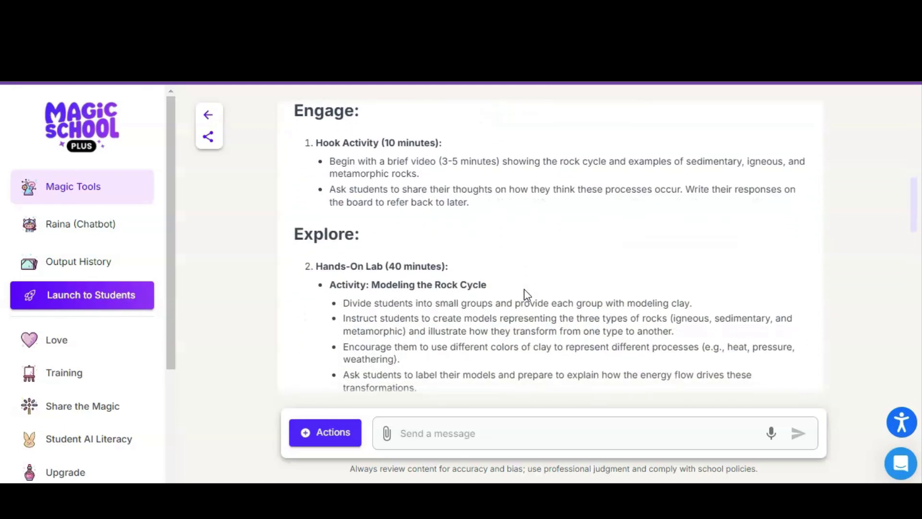
scroll(527, 295, down, 2)
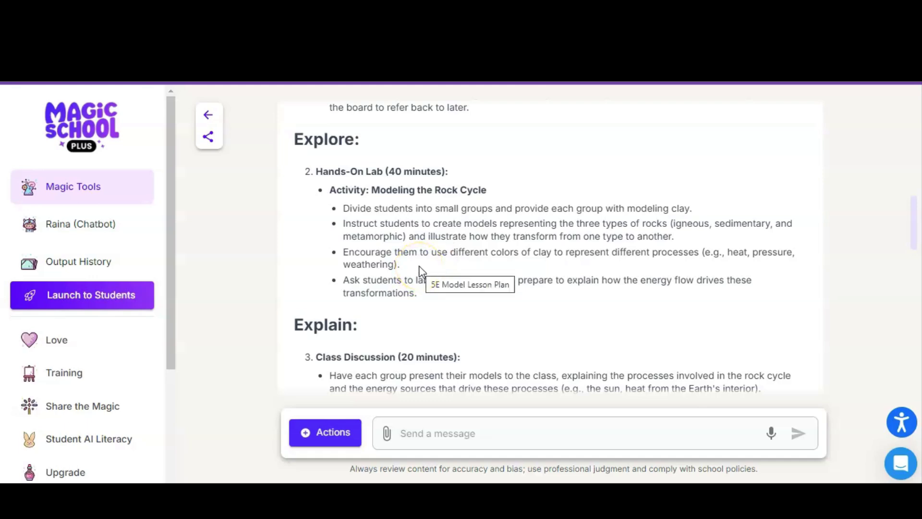
scroll(422, 271, down, 4)
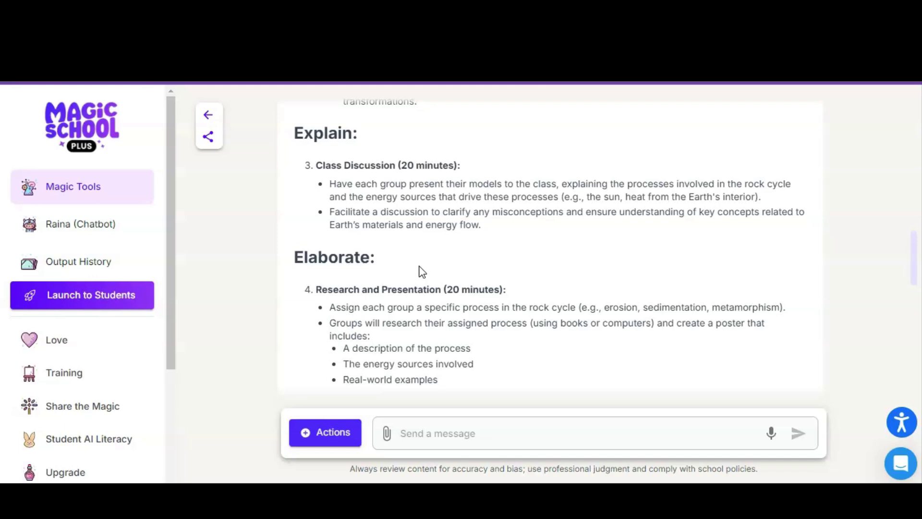
scroll(423, 272, down, 3)
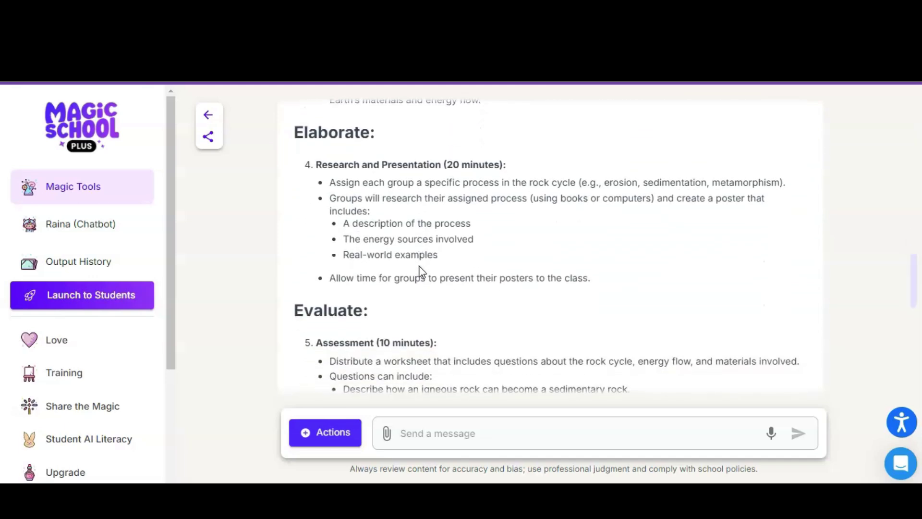
scroll(419, 266, down, 3)
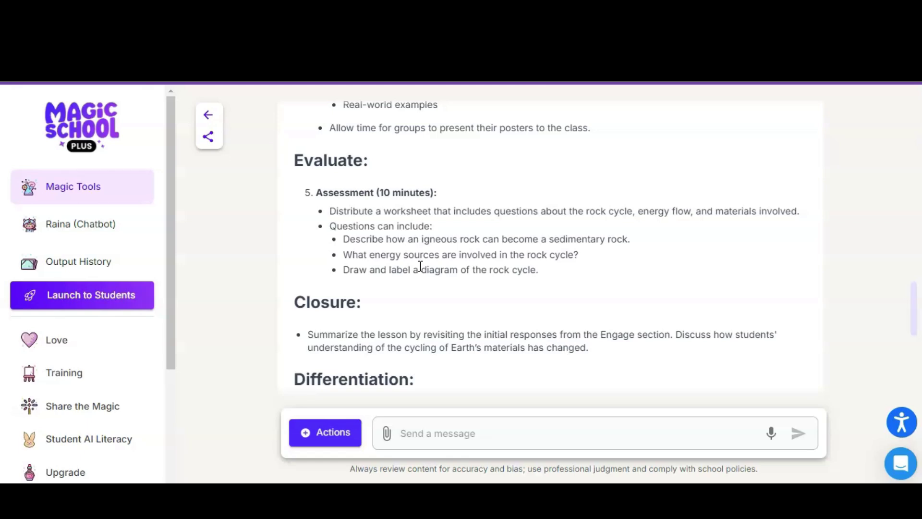
scroll(456, 336, down, 1)
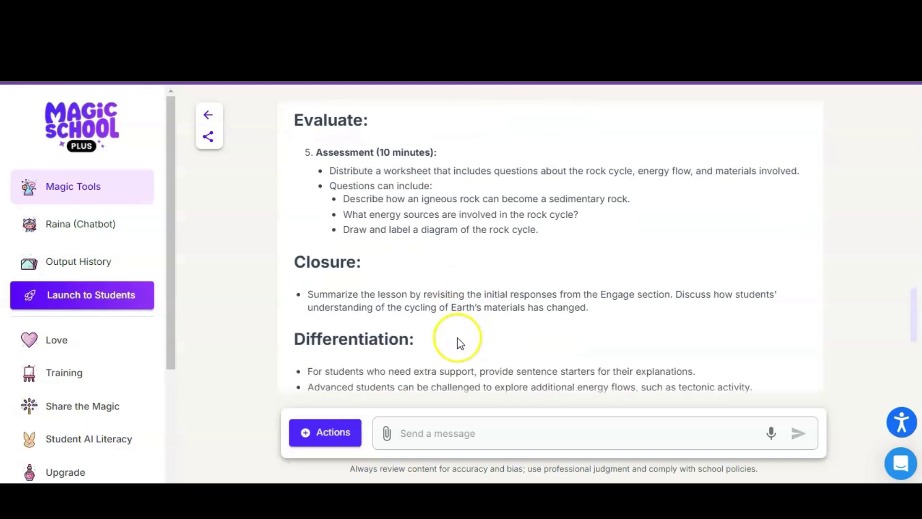
scroll(460, 342, down, 1)
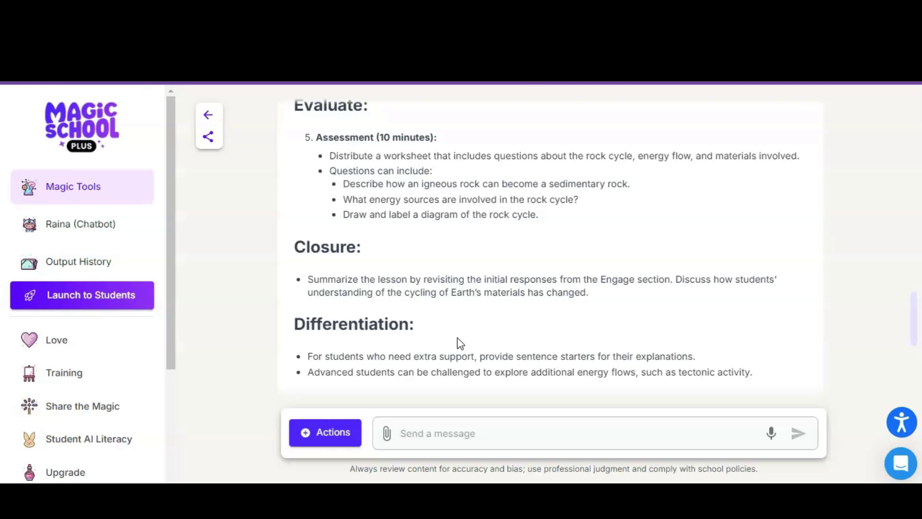
scroll(457, 338, down, 4)
Examine the export formats and the additional save option offered for the generated lesson plan.
click(460, 329)
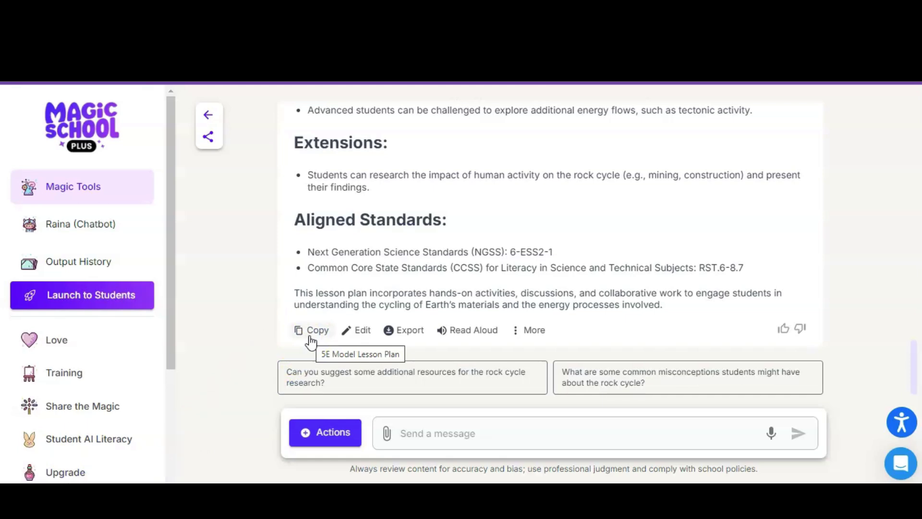
click(417, 332)
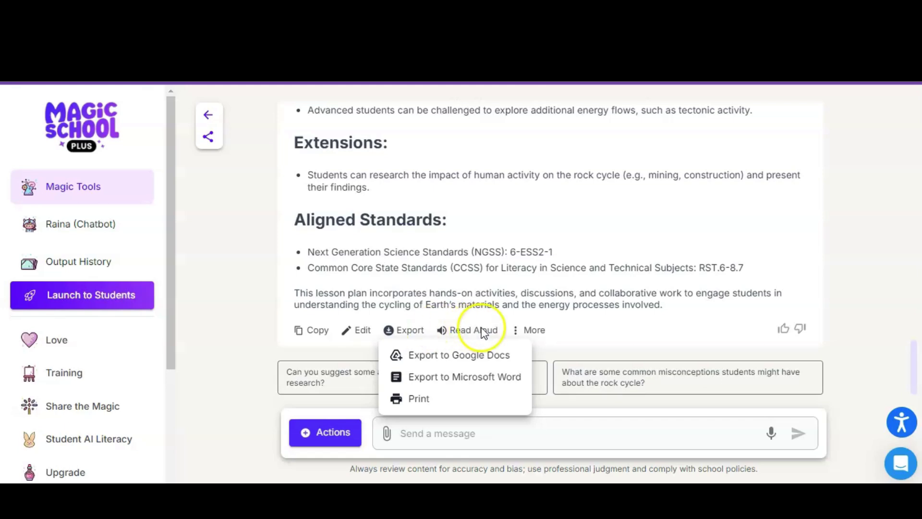
click(536, 331)
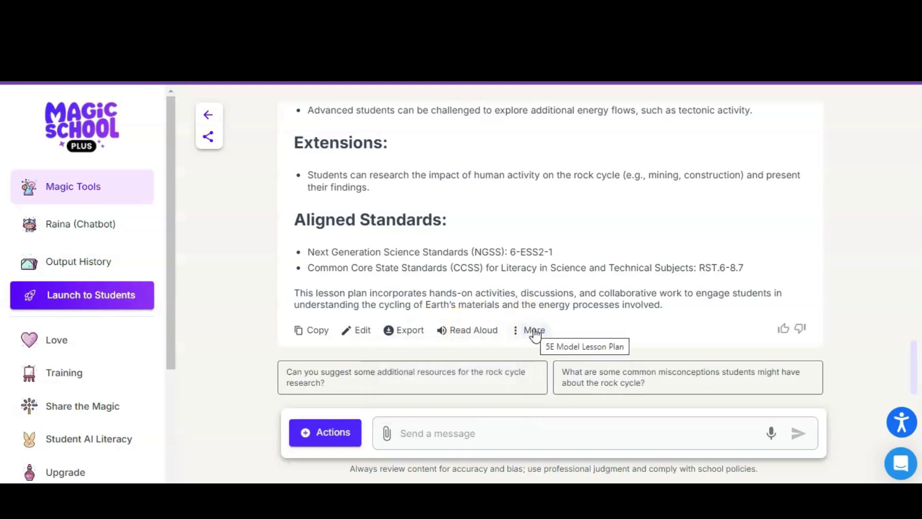
click(536, 330)
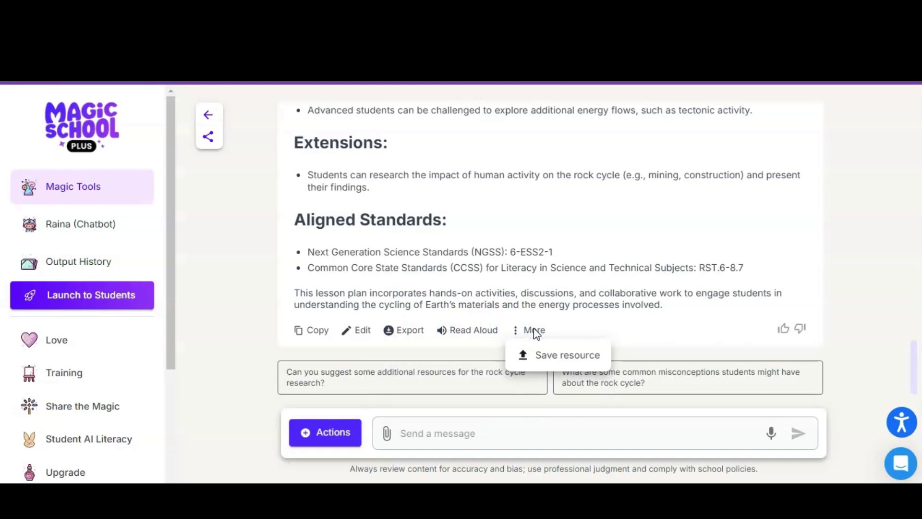
click(550, 360)
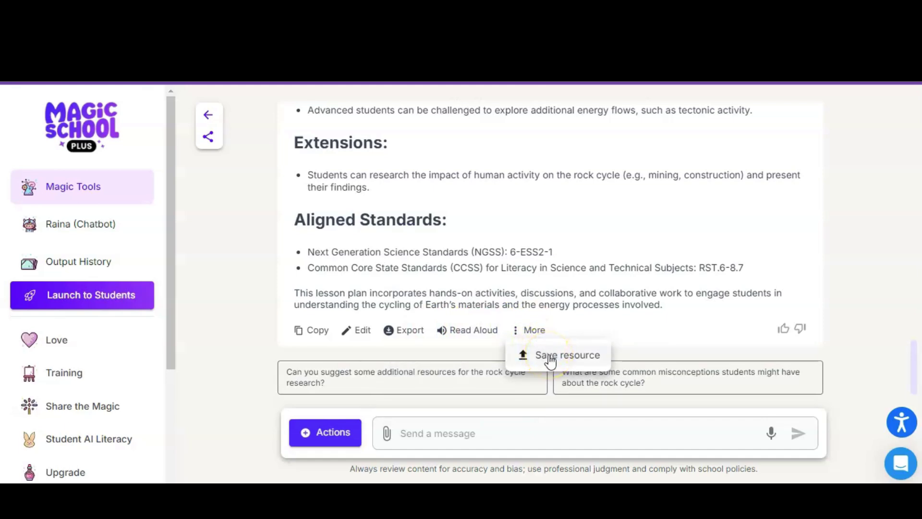
click(237, 344)
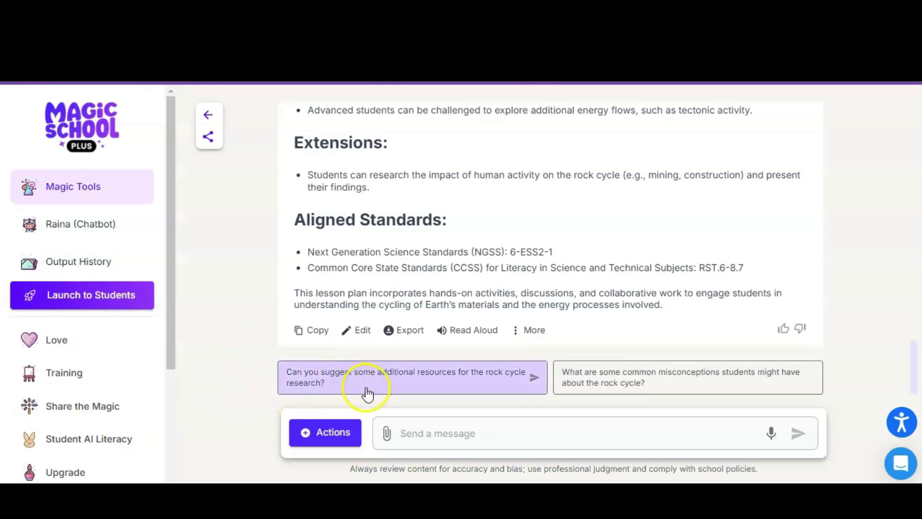
Examine the suggested follow-up prompts about additional rock cycle resources and common student misconceptions.
click(402, 389)
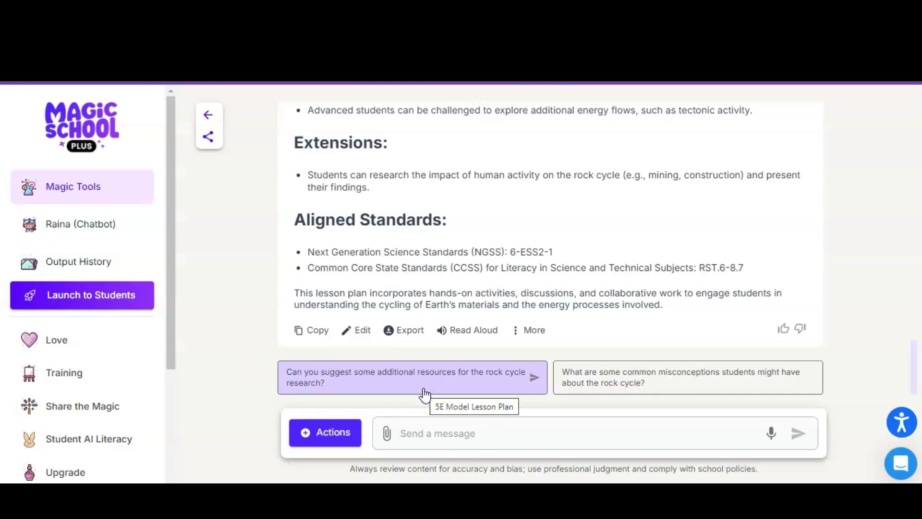
click(446, 389)
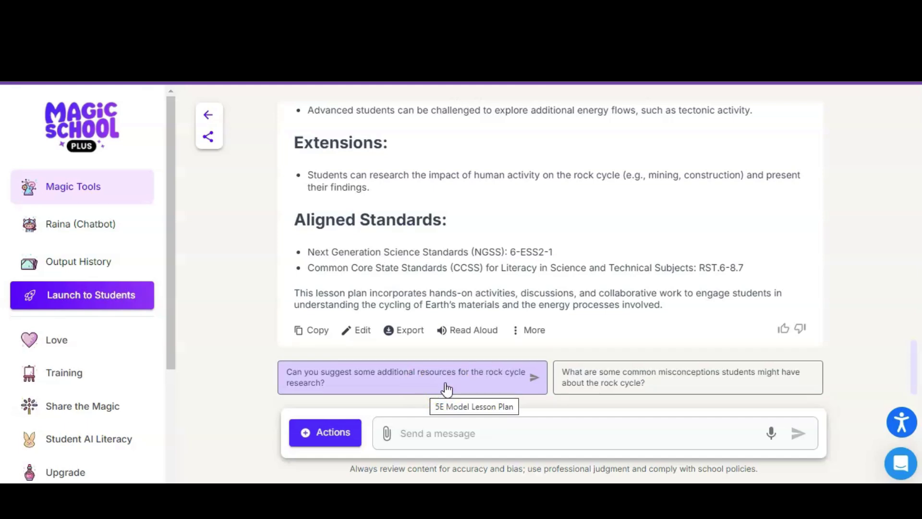
click(695, 374)
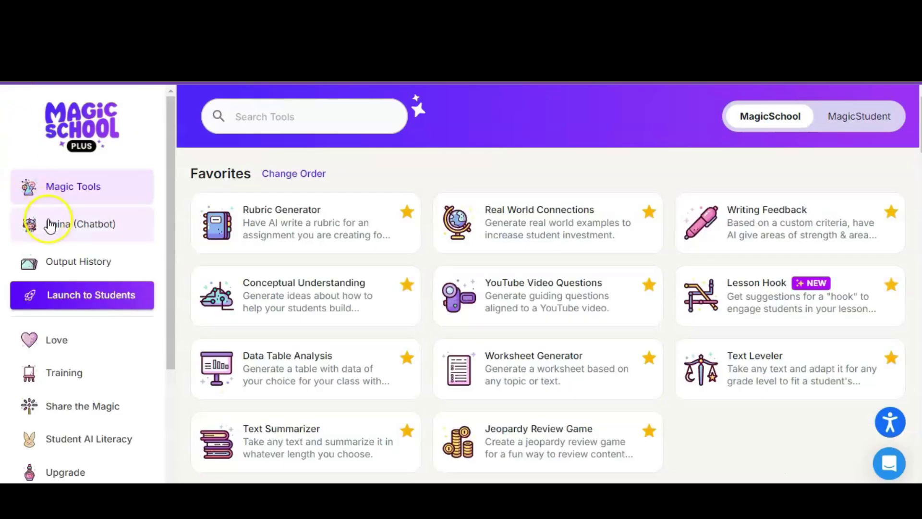
Open the Raina chatbot and look over its conversation history, including the cover letter and resume chats.
click(55, 233)
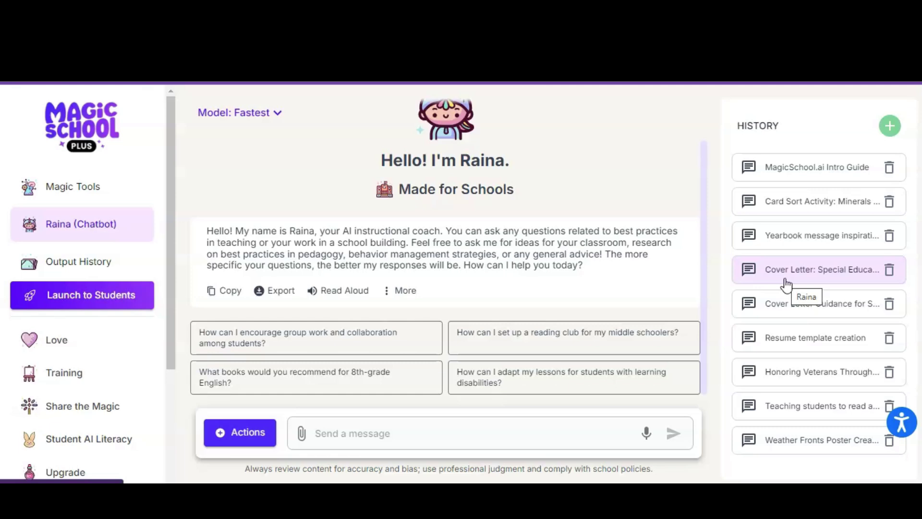
click(789, 309)
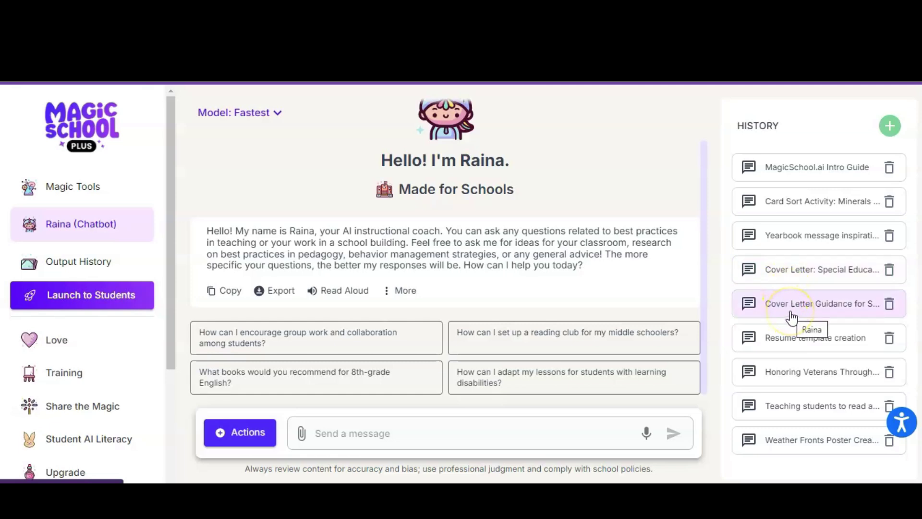
click(784, 345)
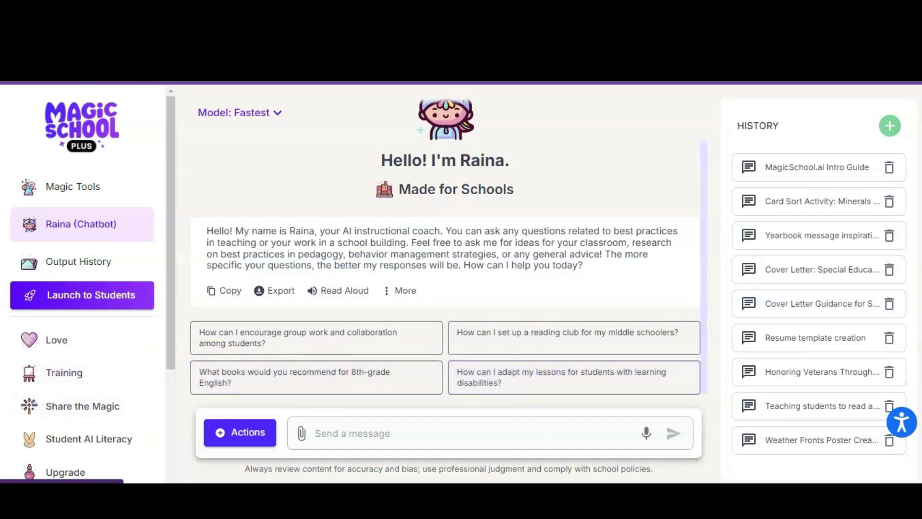
Open MagicSchool's Training page and browse the certification courses, resources library and Facebook group on offer.
scroll(158, 376, down, 4)
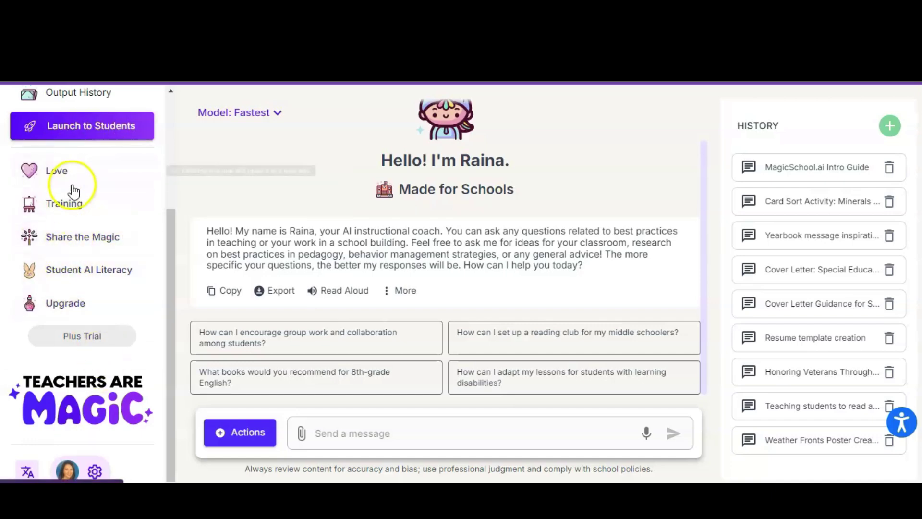
click(68, 205)
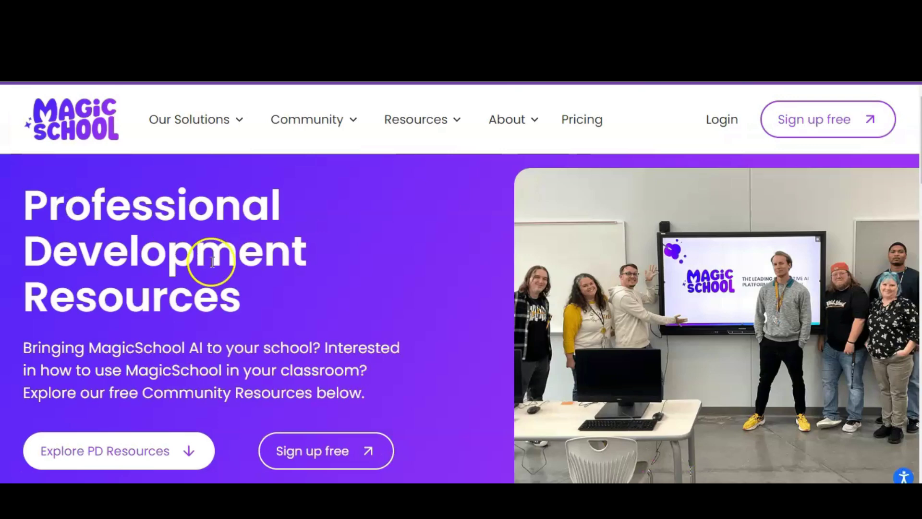
scroll(325, 240, down, 2)
scroll(325, 240, down, 4)
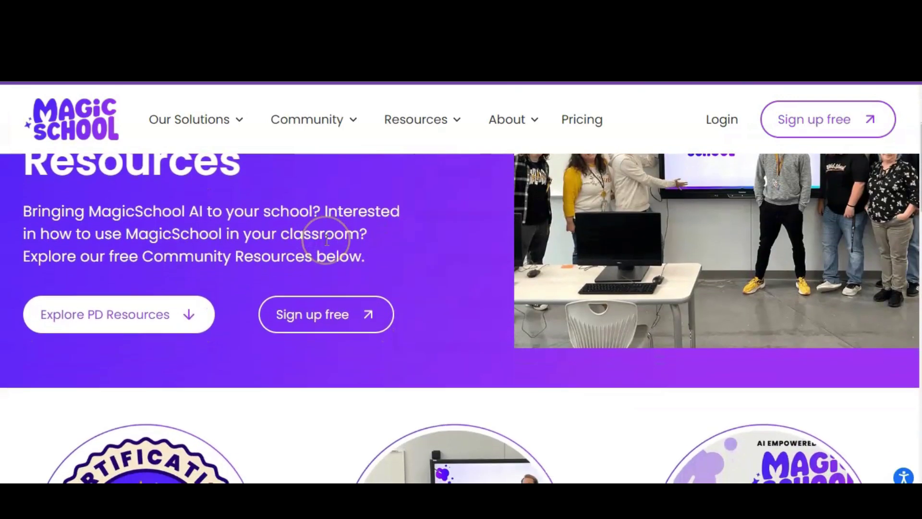
scroll(325, 245, up, 3)
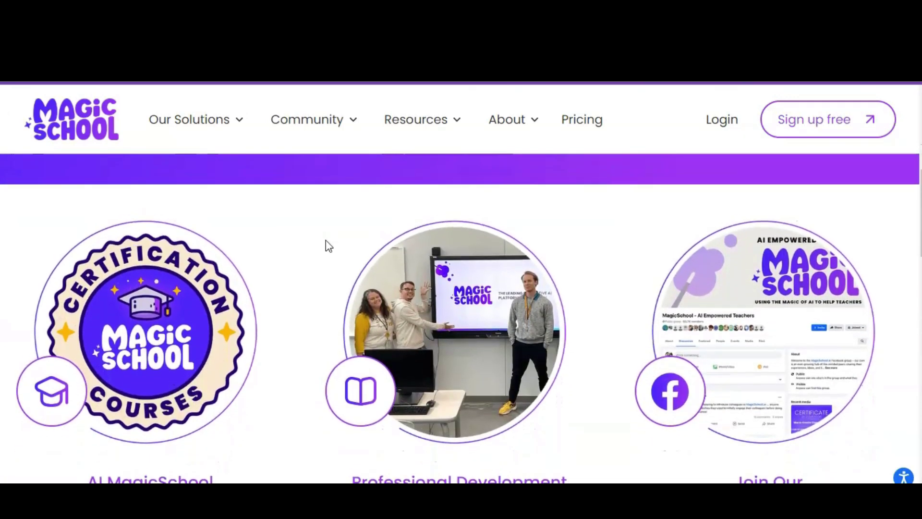
click(494, 227)
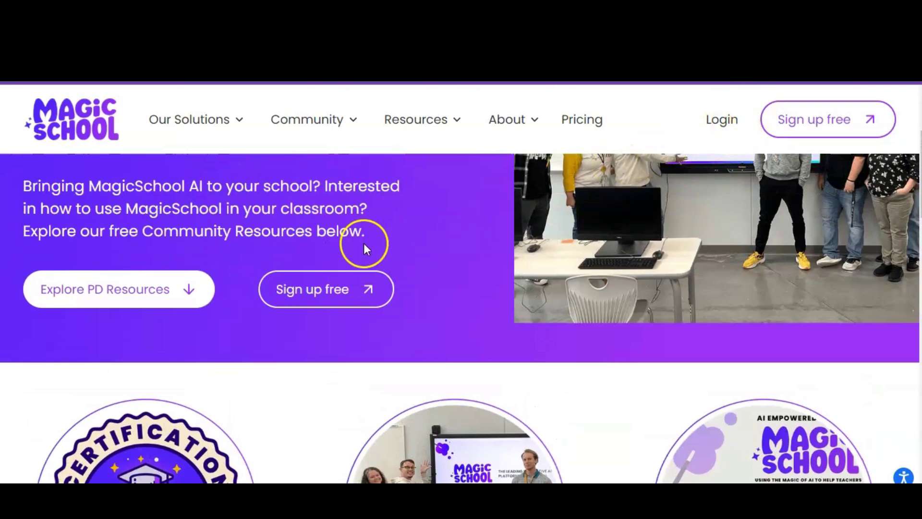
scroll(365, 245, down, 4)
scroll(364, 248, down, 2)
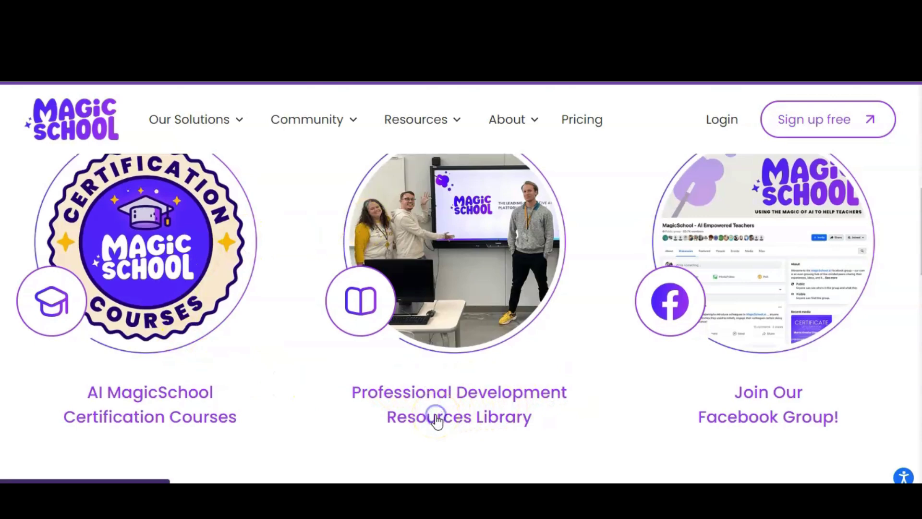
Open the Professional Development Resources Library and read through its teacher training and MagicSchool for Students resources.
scroll(437, 415, down, 3)
scroll(436, 414, down, 3)
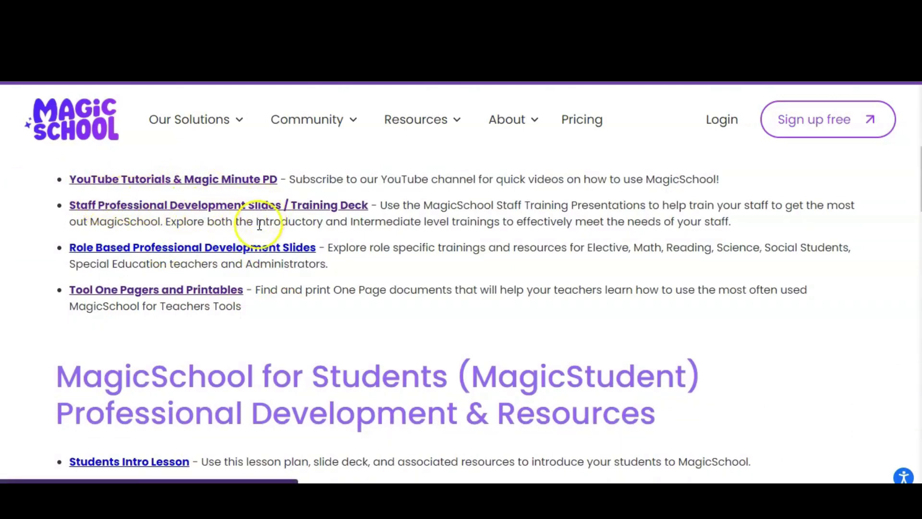
scroll(246, 288, down, 2)
scroll(248, 290, down, 2)
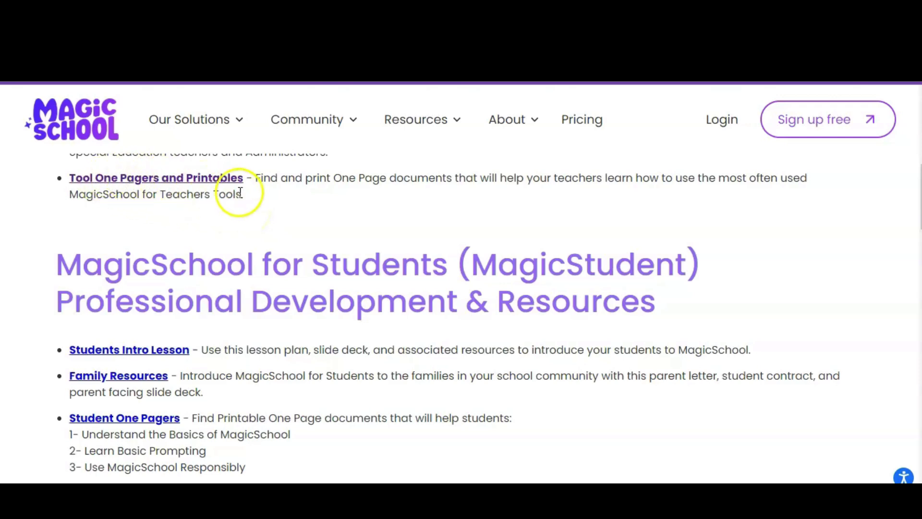
scroll(276, 236, down, 2)
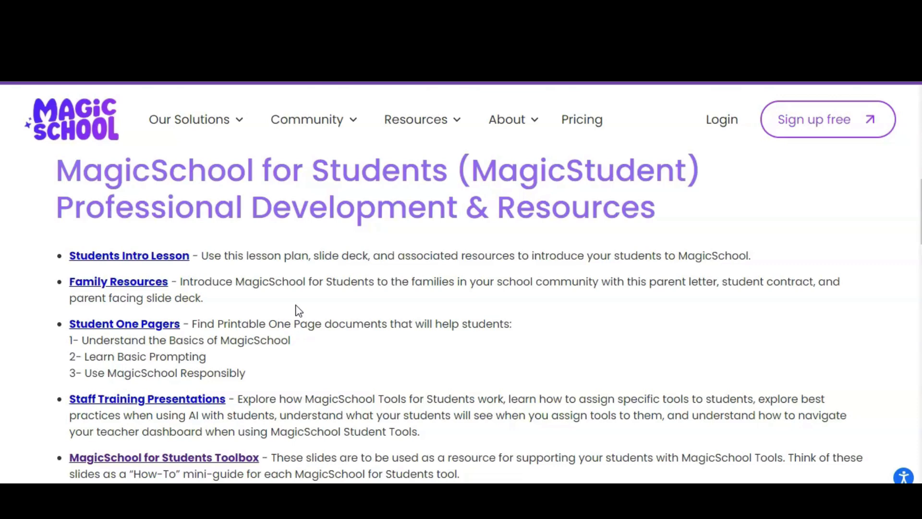
scroll(269, 298, up, 1)
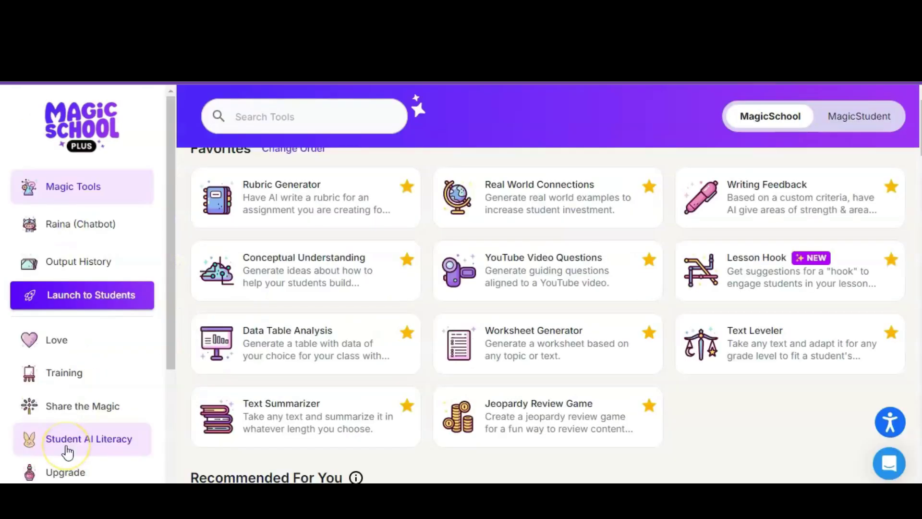